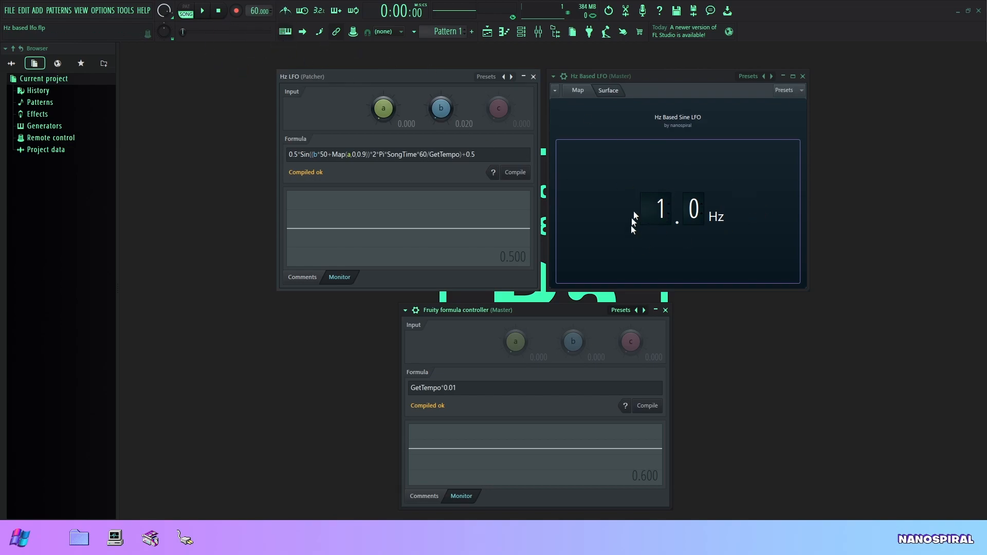
- Play the song and raise the LFO frequency readout on the Surface from 1.0 toward 4.0 Hz
key("space")
left_click(577, 90)
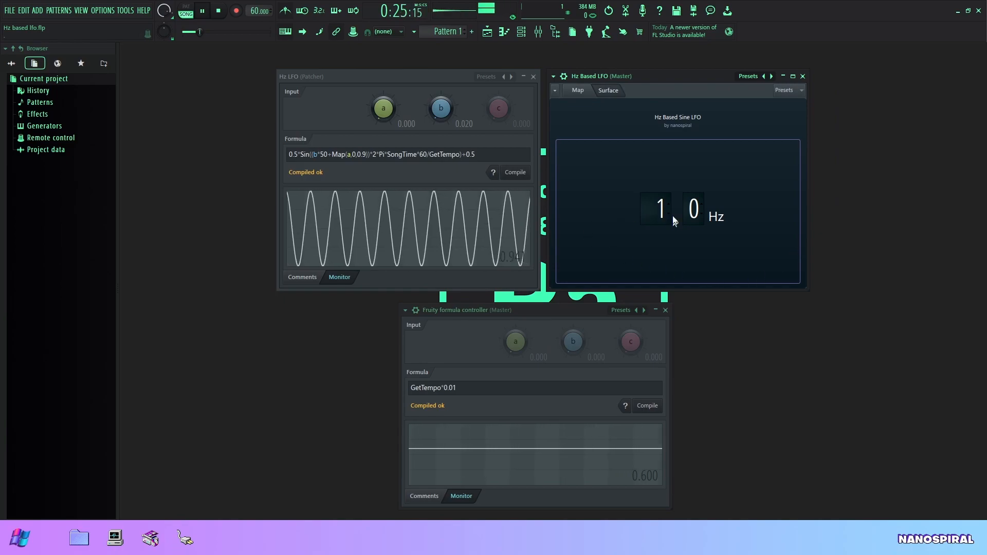
left_click_drag(661, 216, 660, 207)
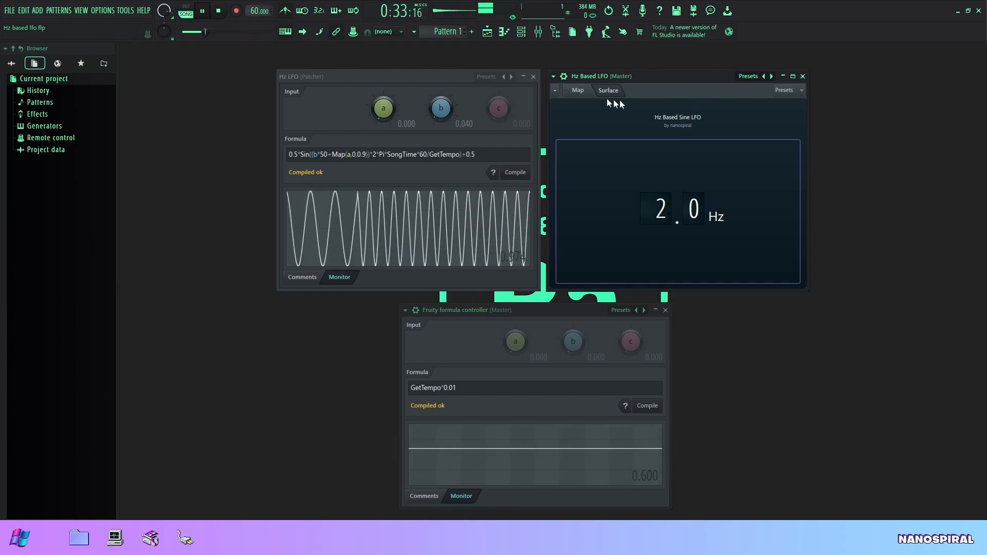
scroll(660, 216, "up", 1)
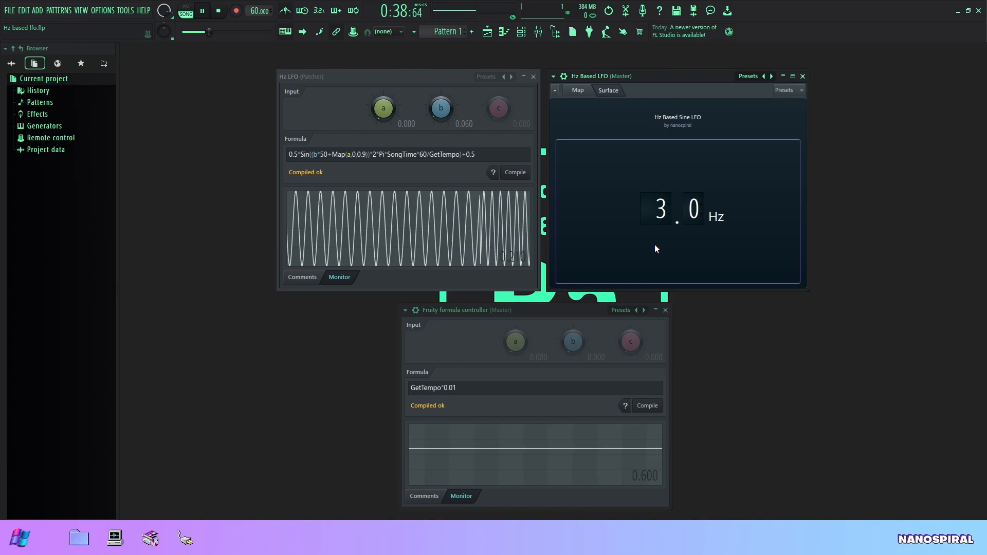
scroll(660, 214, "up", 1)
- Stop playback, bring the LFO frequency back down to 1.0 Hz, and restart from the song start
key("space")
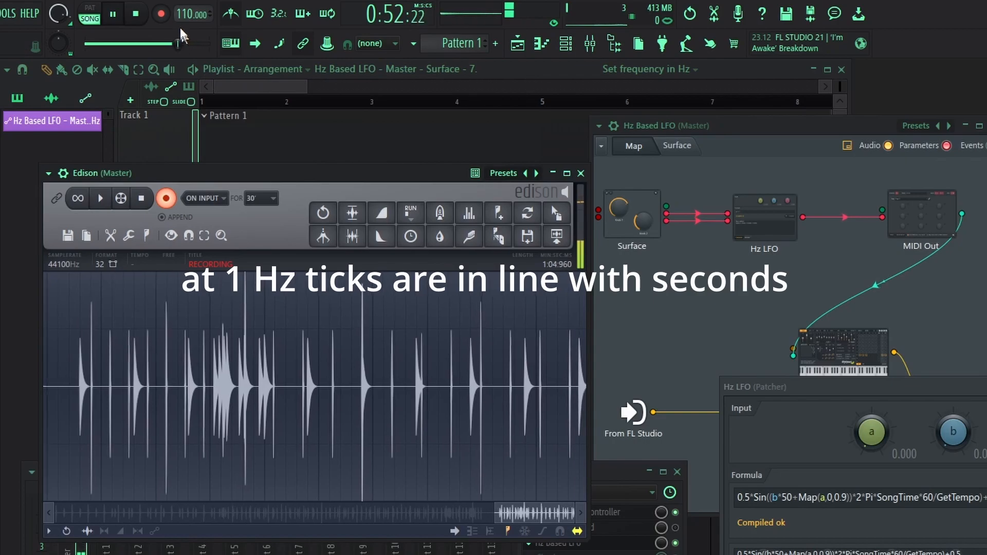
scroll(185, 14, "up", 10)
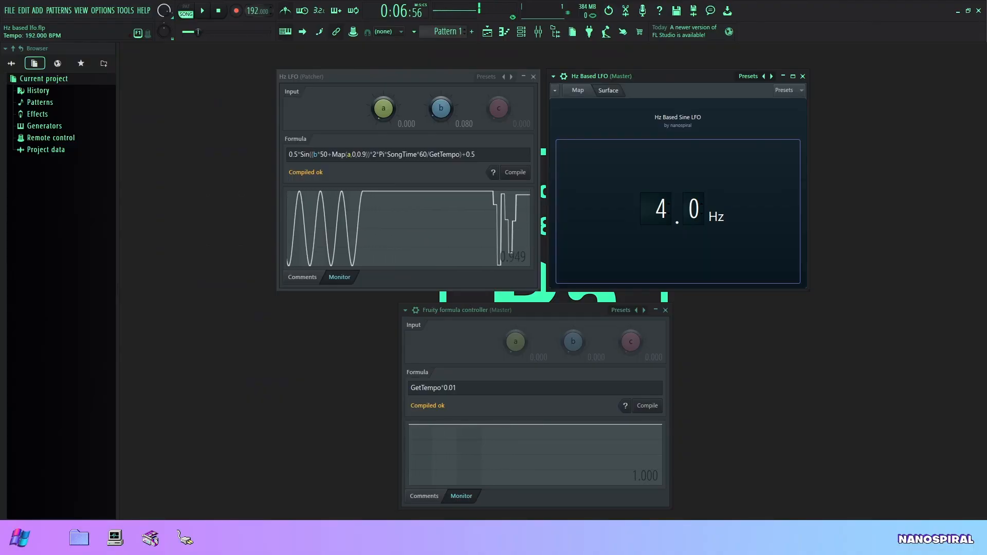
scroll(257, 11, "down", 10)
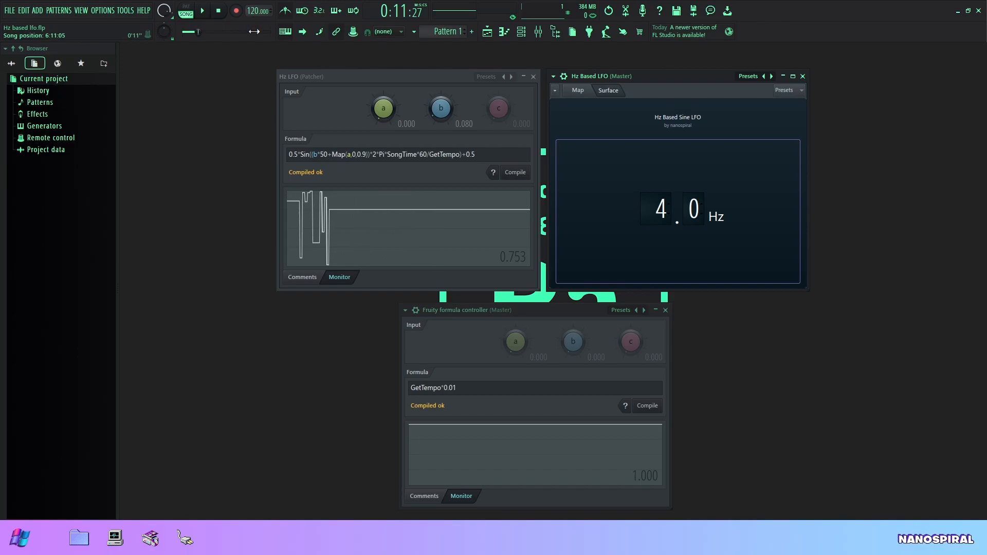
mouse_move(660, 210)
left_mouse_down()
mouse_move(660, 255)
mouse_move(660, 210)
left_mouse_up()
left_click(218, 11)
key("space")
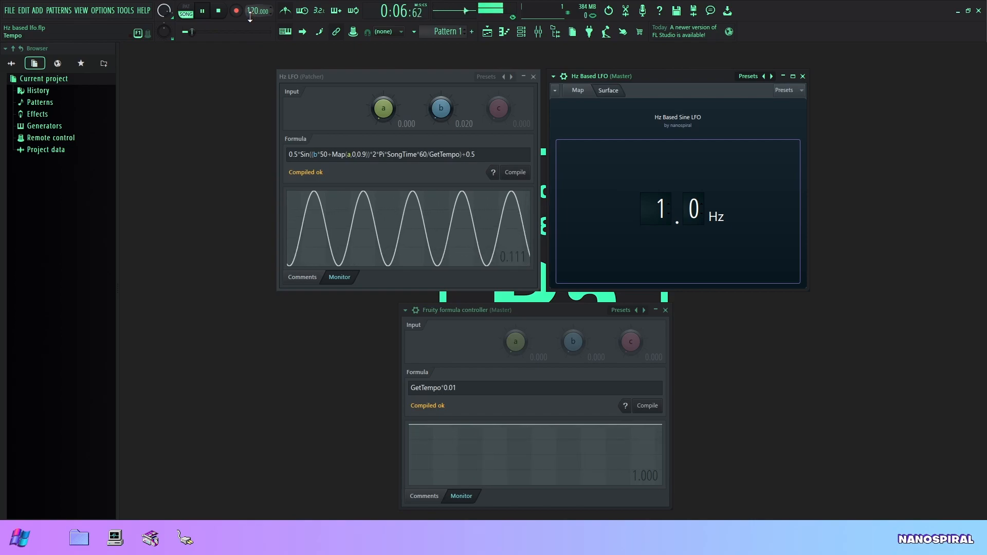
- Stop playback from the transport toolbar
left_click(218, 10)
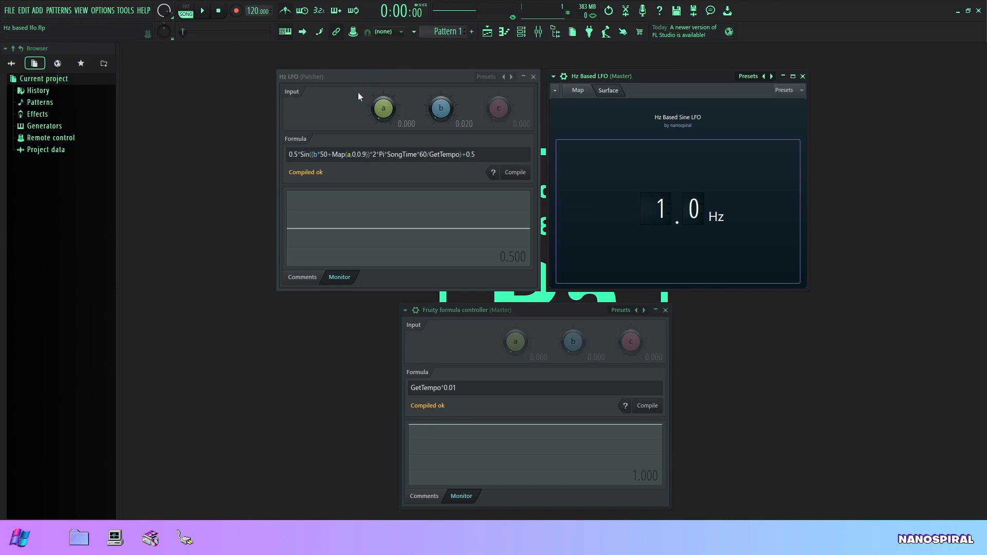
- Lower the project tempo from 120 BPM, settling around 60 BPM
left_click_drag(257, 11, 257, 69)
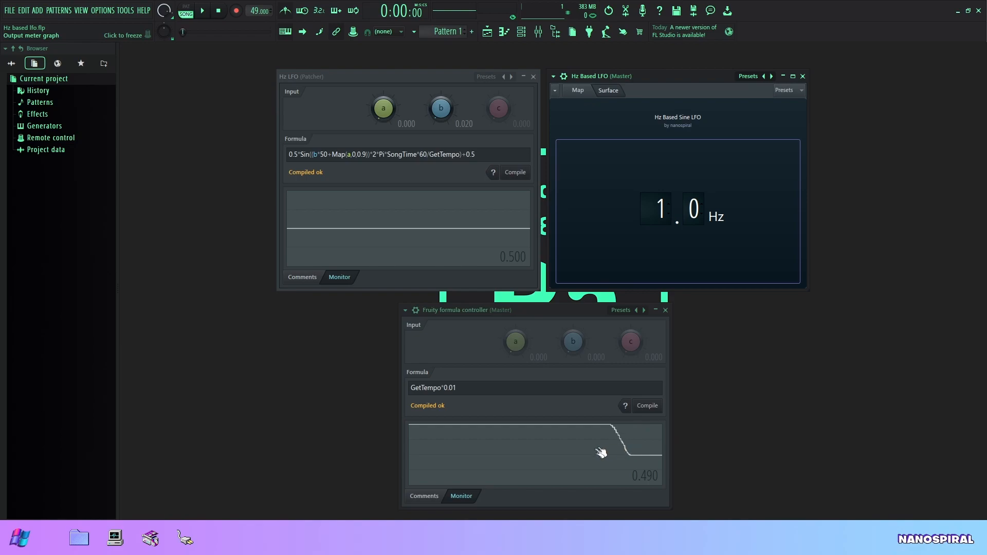
mouse_move(258, 10)
left_mouse_down()
mouse_move(257, 2)
mouse_move(258, 19)
left_mouse_up()
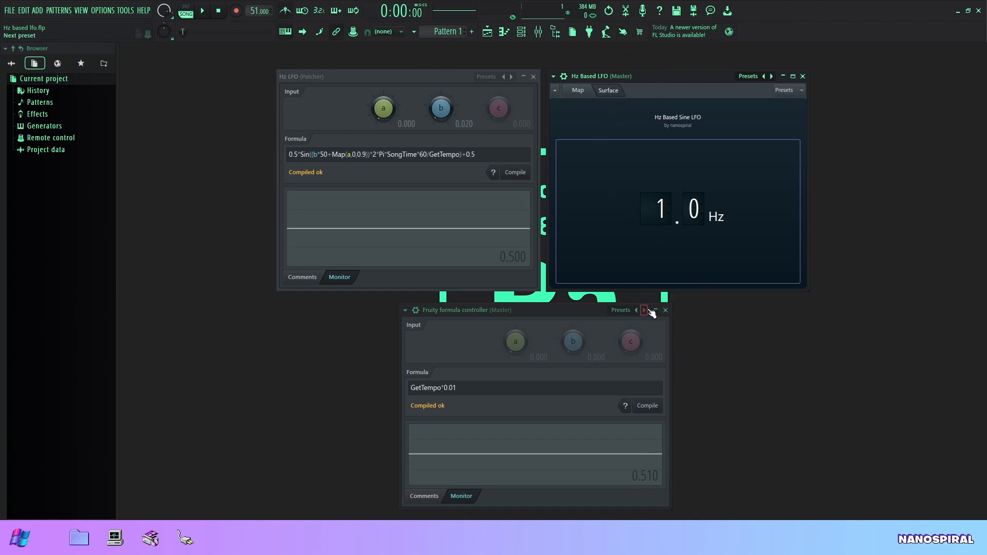
- Show the LFO node map and test frequencies up to 50 Hz, then a fractional value below 0.5 Hz during playback
left_click(580, 91)
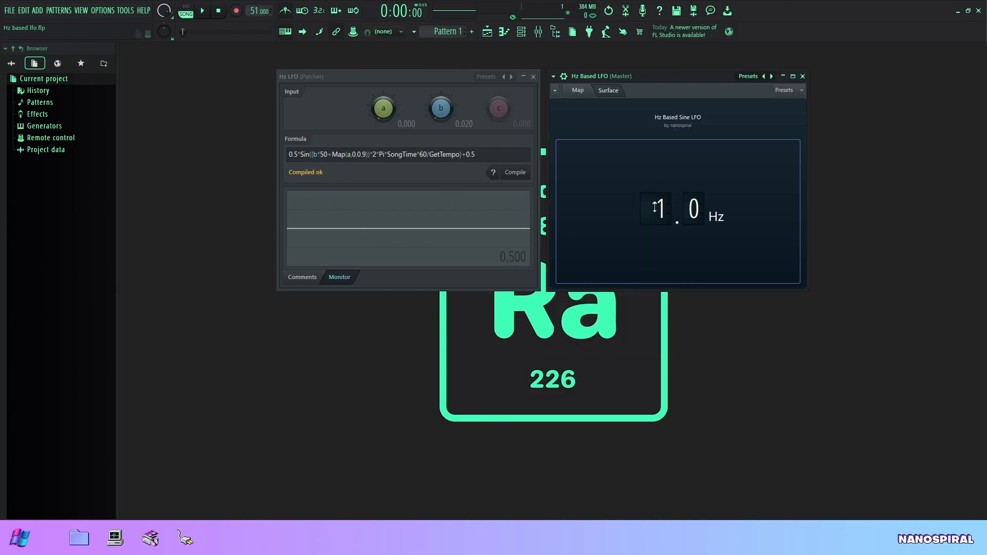
mouse_move(654, 209)
left_mouse_down()
mouse_move(654, 177)
mouse_move(655, 255)
left_mouse_up()
left_click_drag(660, 210, 669, 259)
left_click_drag(697, 209, 691, 181)
left_click(203, 11)
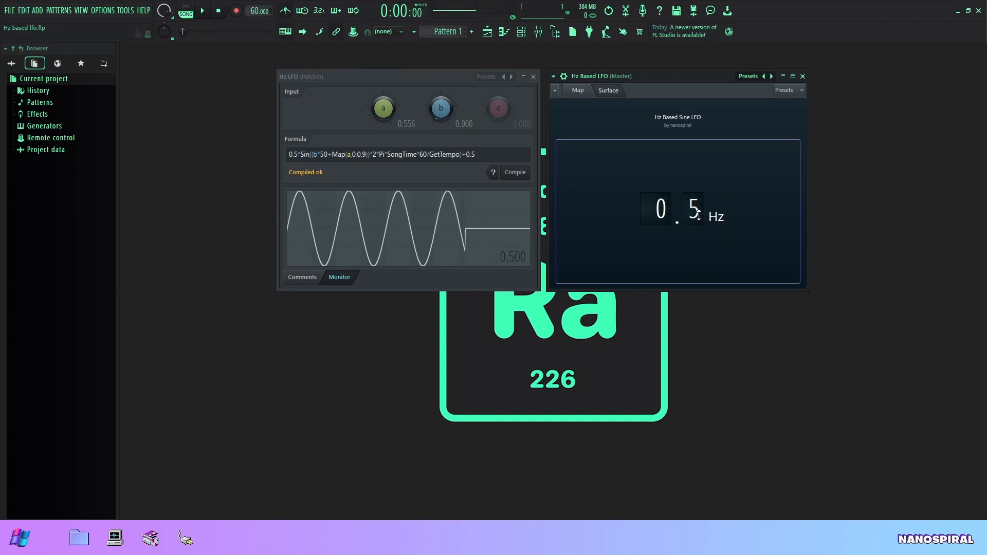
left_click_drag(384, 108, 383, 116)
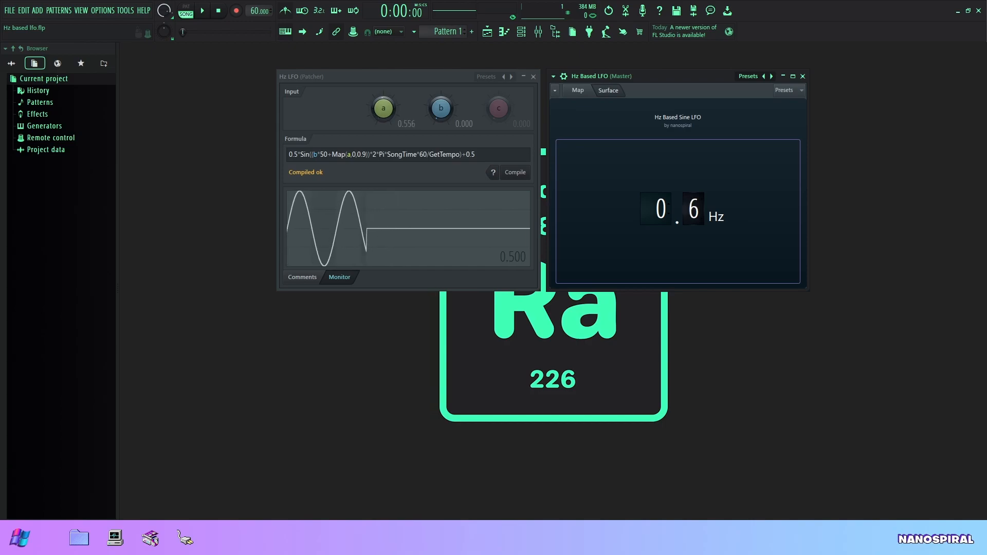
- Highlight the b term, the whole frequency term and the 2*Pi*SongTime part of the sine formula
left_click(317, 154)
left_click(316, 155)
left_click_drag(318, 155, 369, 154)
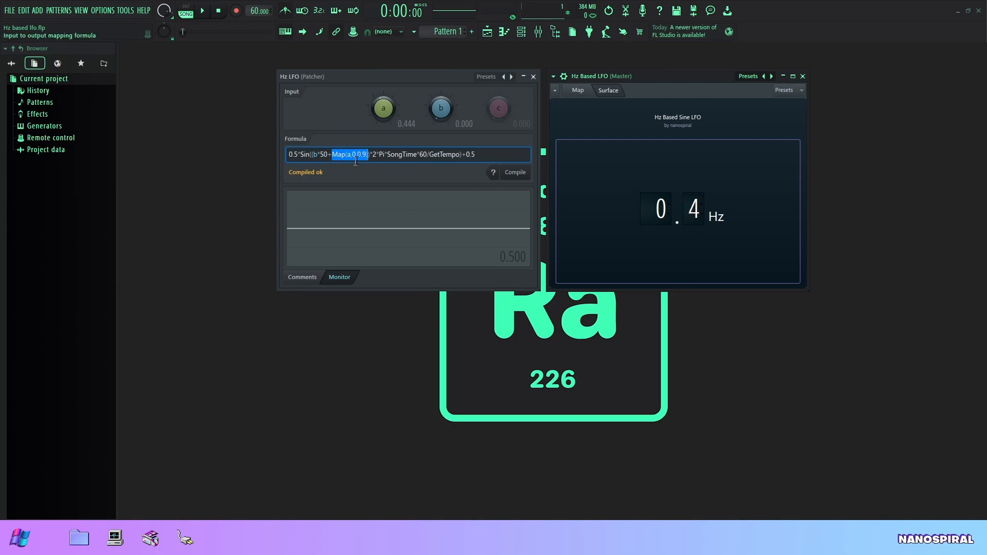
left_click(370, 154)
left_click_drag(371, 154, 312, 153)
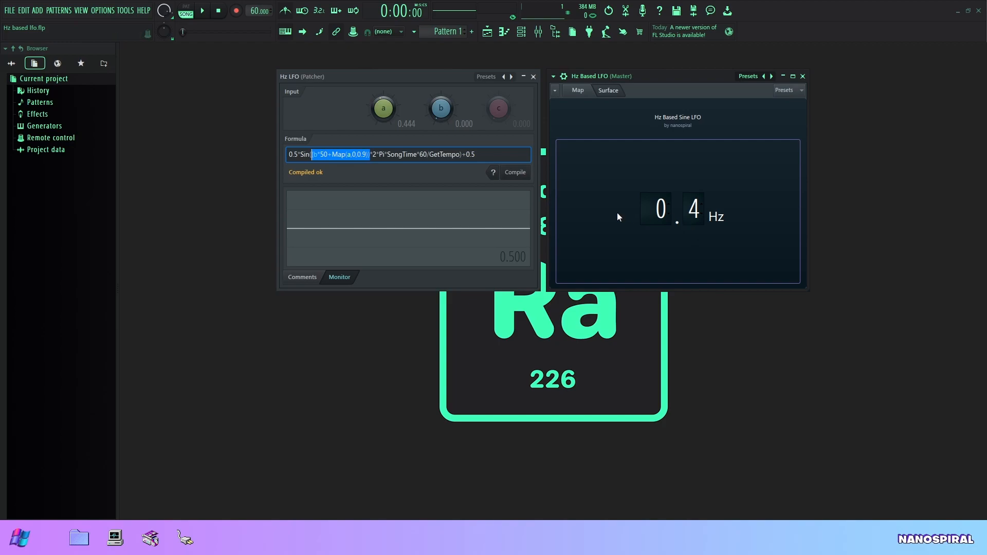
left_click_drag(371, 154, 417, 157)
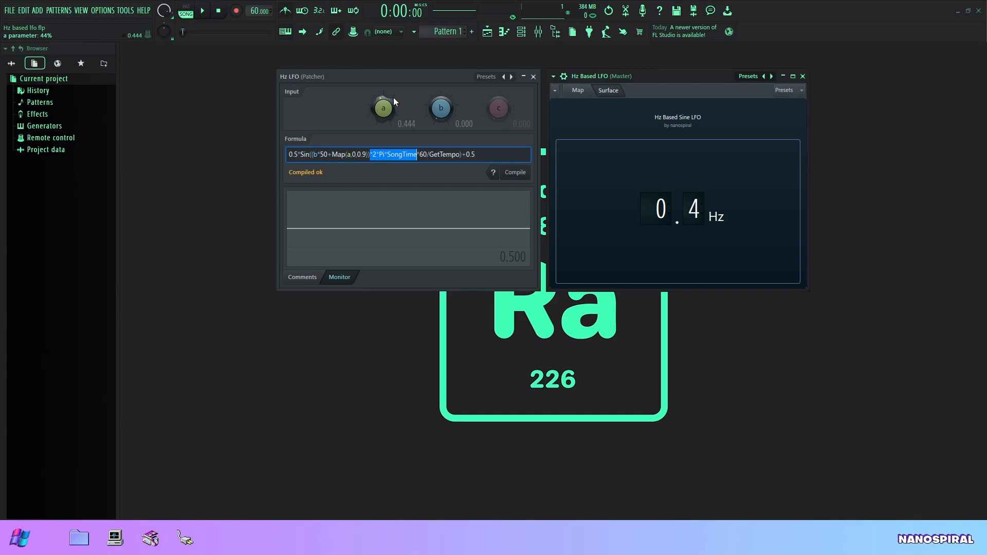
- Highlight the *60, frequency-times-time and GetTempo parts of the formula, then set the LFO to 1.0 Hz
left_click(418, 154)
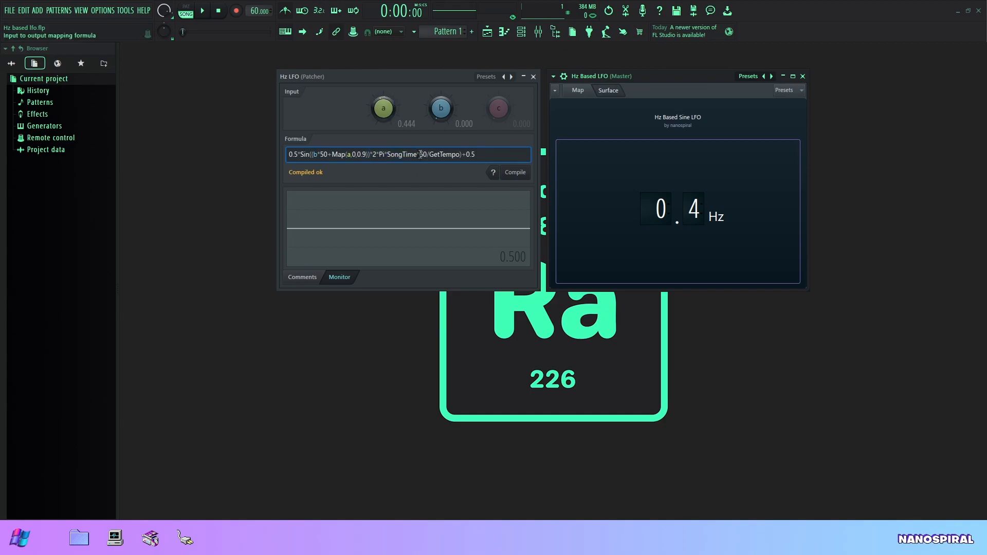
left_click_drag(417, 155, 427, 154)
left_click_drag(315, 154, 418, 155)
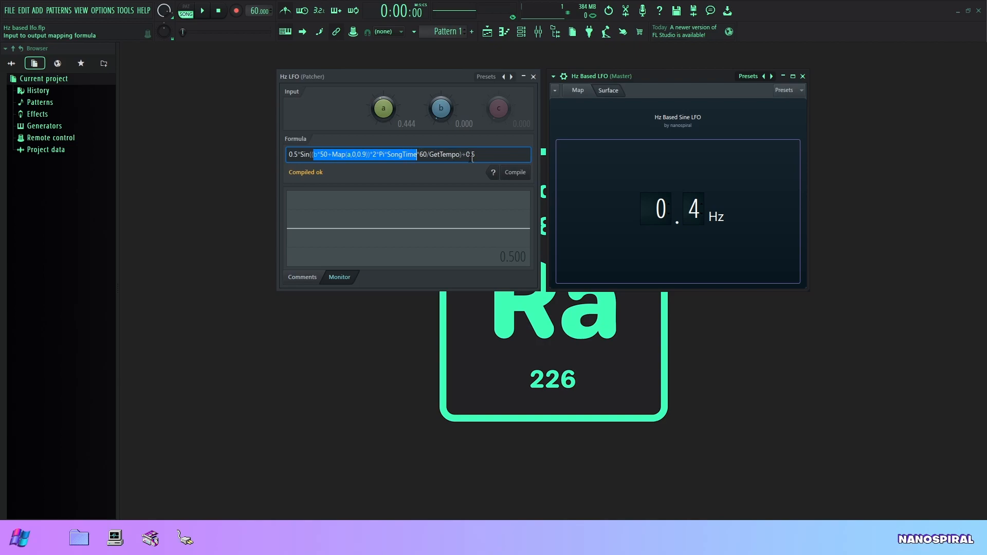
left_click(428, 155)
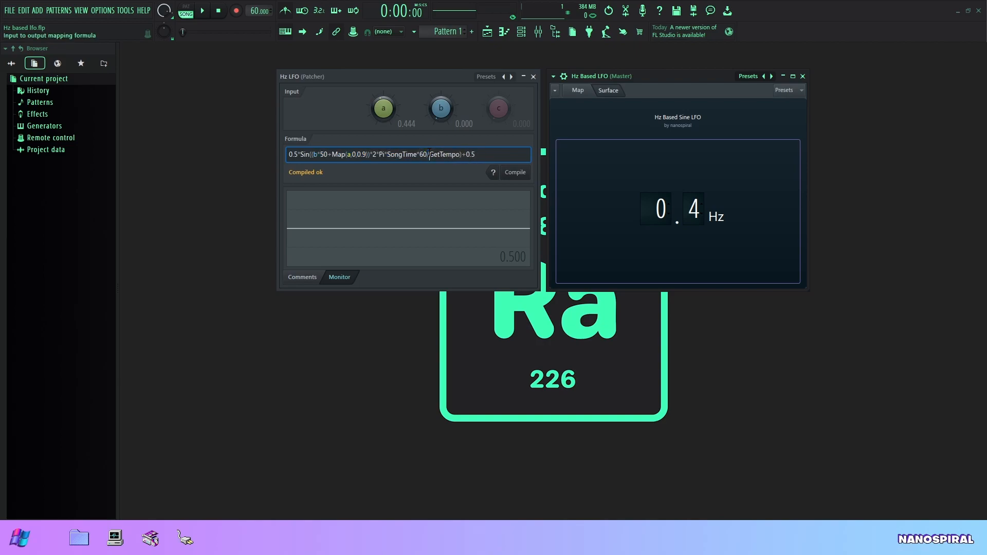
double_click(444, 155)
mouse_move(693, 203)
left_mouse_down()
mouse_move(685, 223)
mouse_move(661, 196)
left_mouse_up()
- Remove the *60 from the formula and play the song to test the LFO
left_click(427, 154)
key("BackSpace")
key("BackSpace")
key("BackSpace")
key("space")
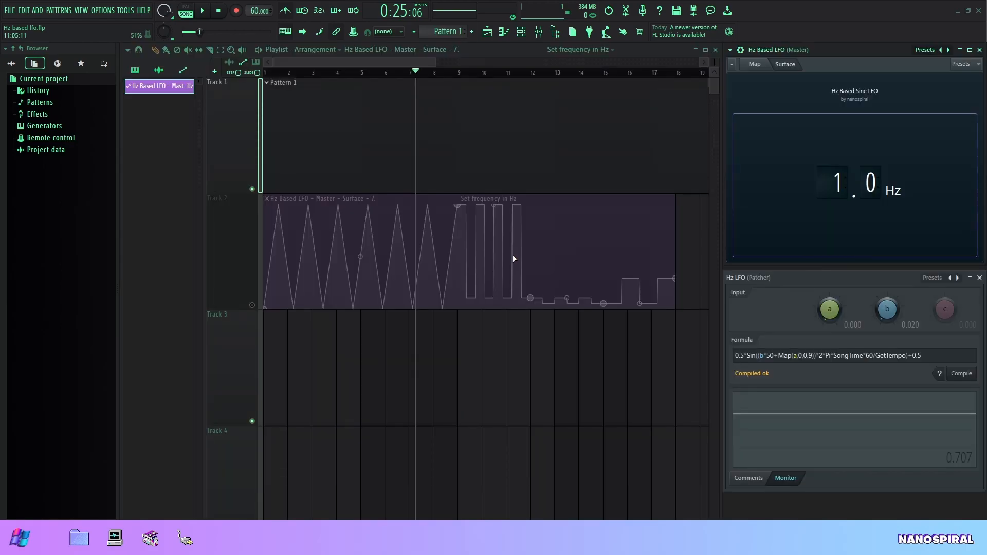
- Unmute Track 2 so the 'Set frequency in Hz' automation clip drives the LFO
mouse_move(289, 295)
left_click(254, 305)
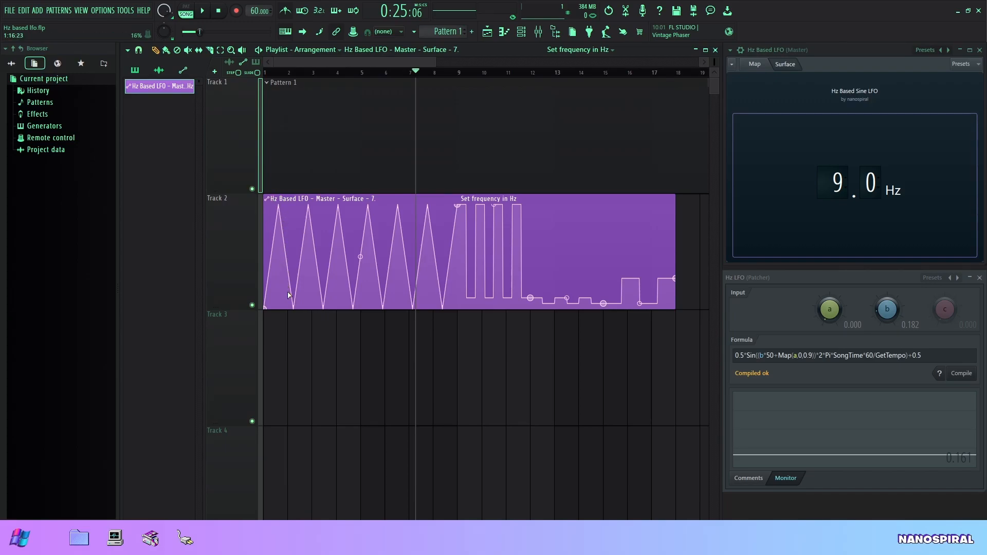
- Stop, lower the automation triangles' peak height, and play the automated LFO
key("space")
left_click_drag(458, 208, 460, 292)
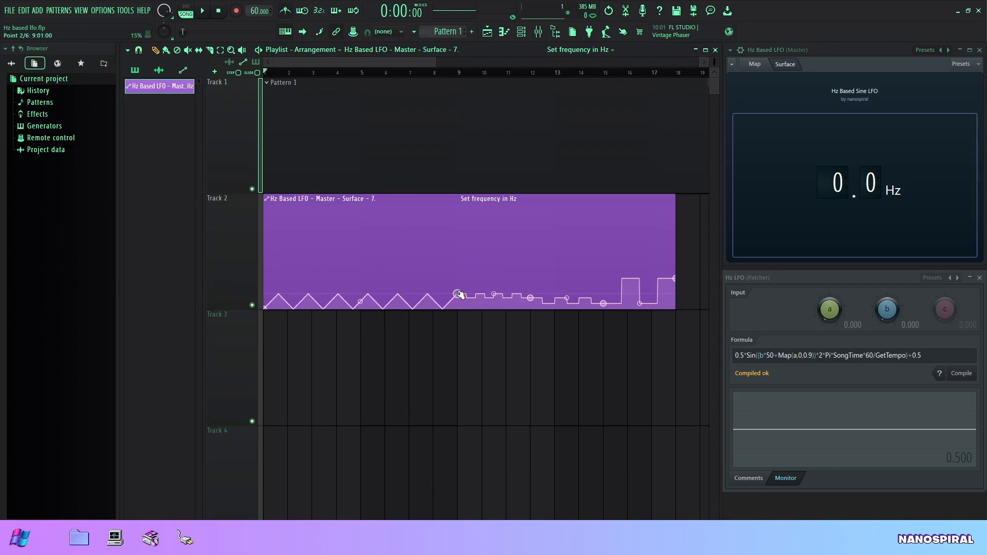
left_click(207, 11)
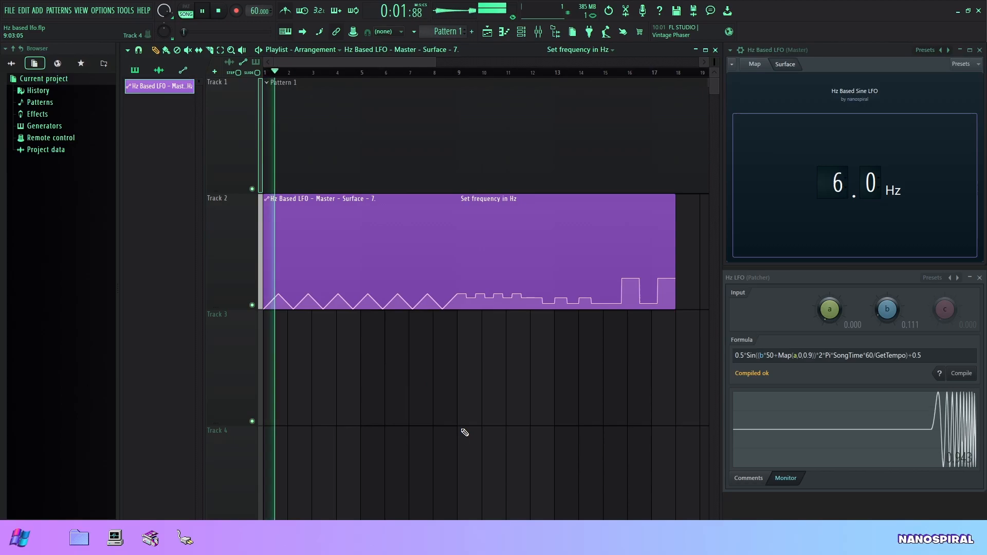
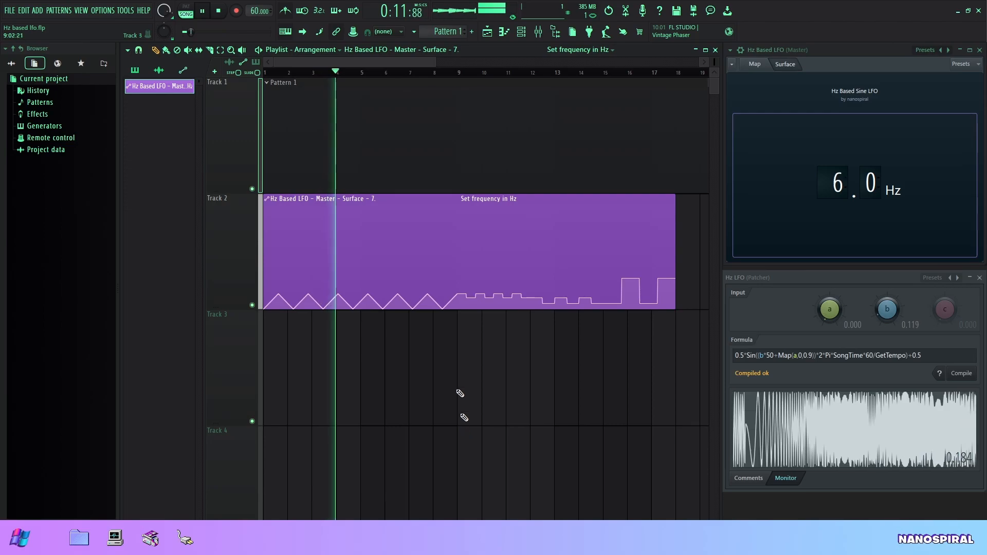
- Stop playback with the LFO frequency sitting at 6.0 Hz and the monitor flat
key("space")
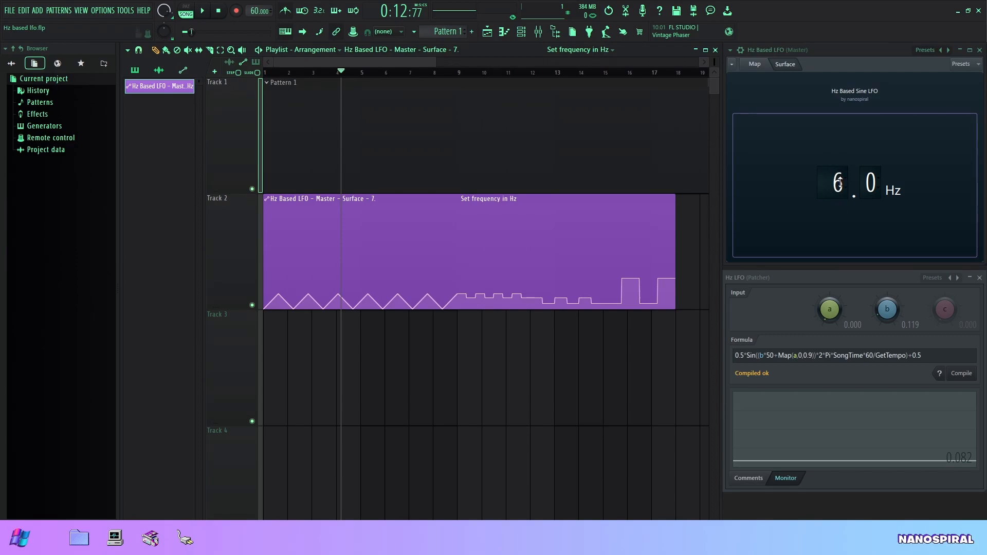
scroll(838, 183, "up", 1)
- Play the stepped later part of the frequency automation from bar 9, stopping at 15.0 Hz
left_click(457, 73)
key("space")
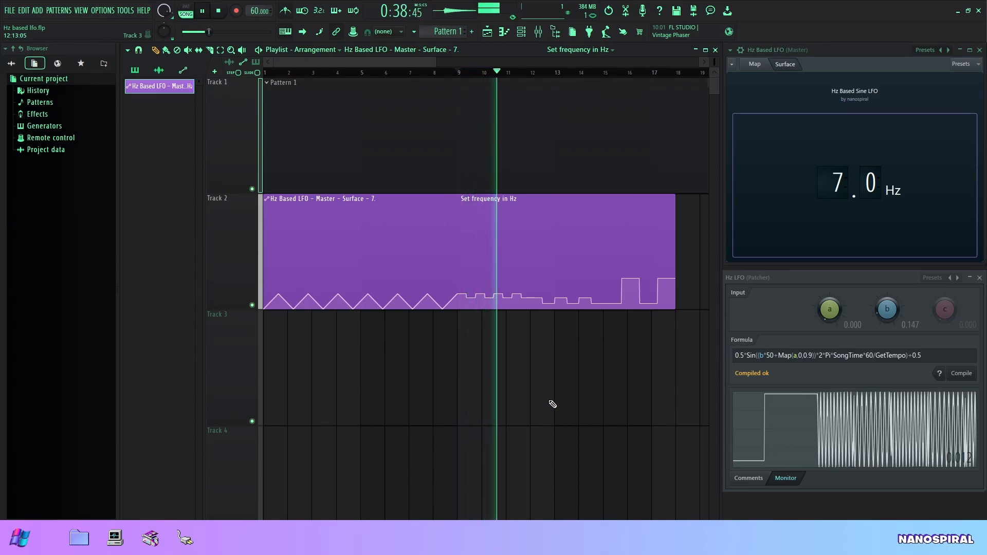
key("space")
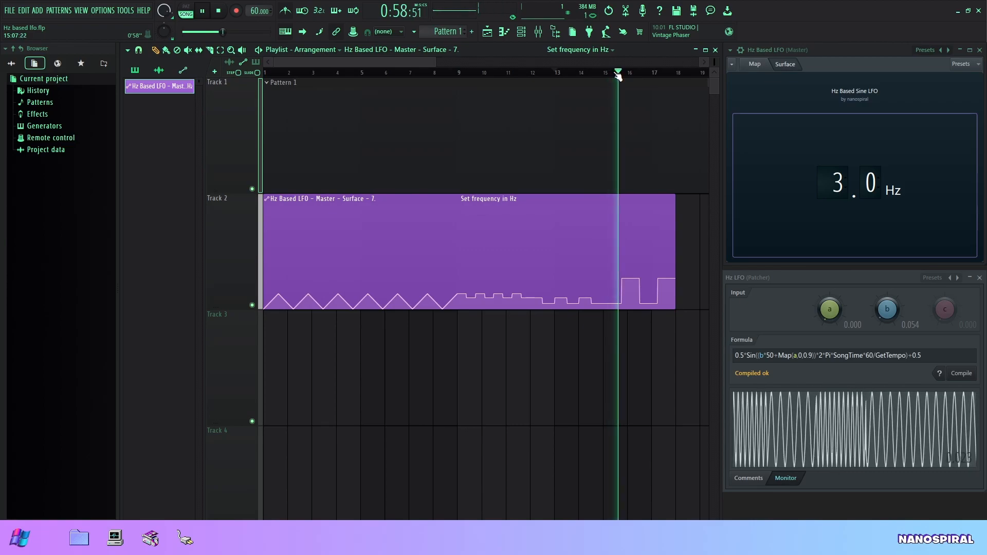
key("space")
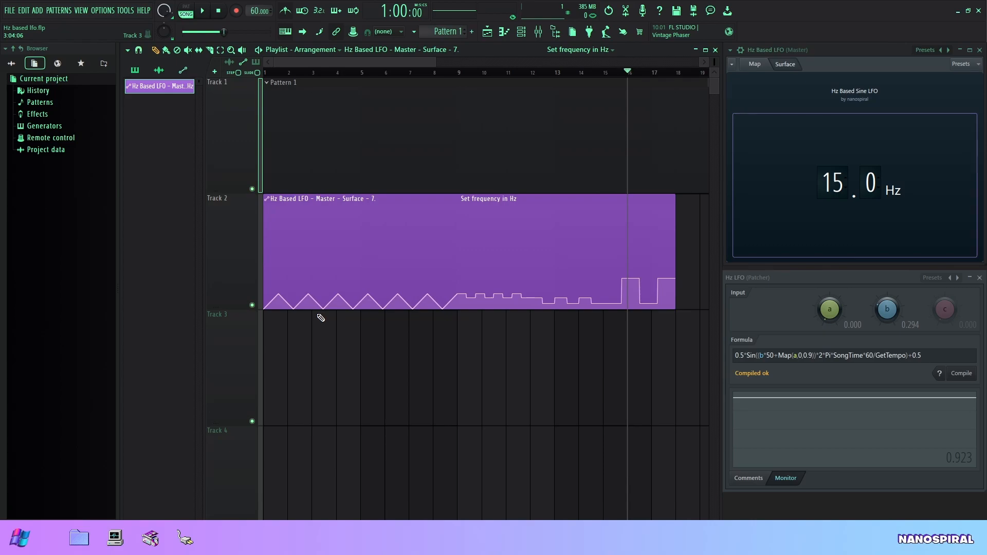
- Select the SongTime term in the Patcher formula for editing
left_click(856, 355)
left_click_drag(858, 355, 832, 356)
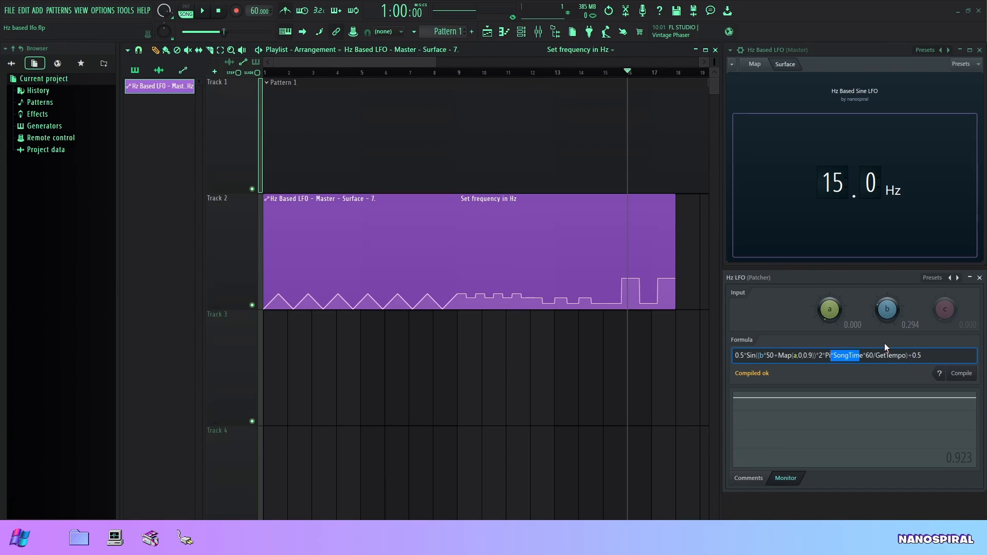
left_click(252, 305)
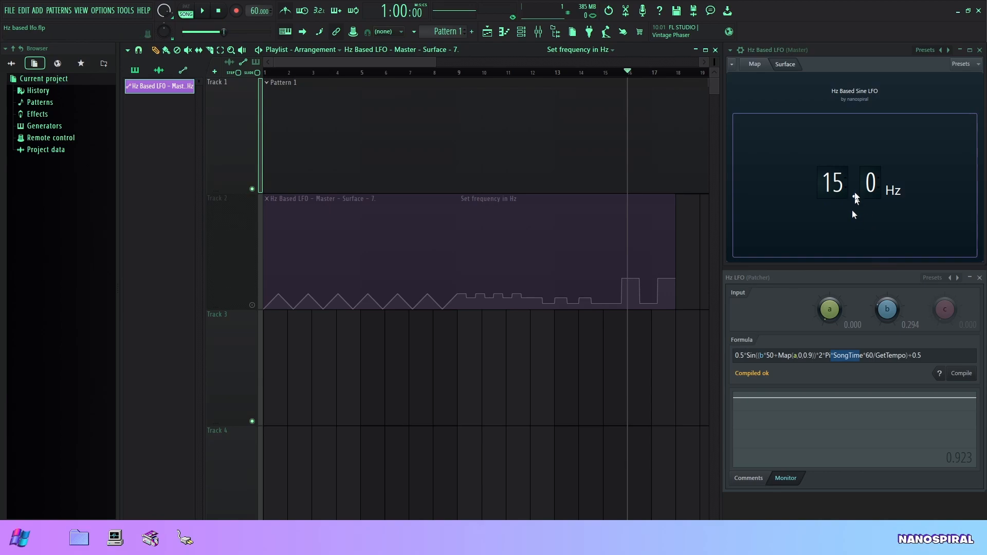
left_click(204, 10)
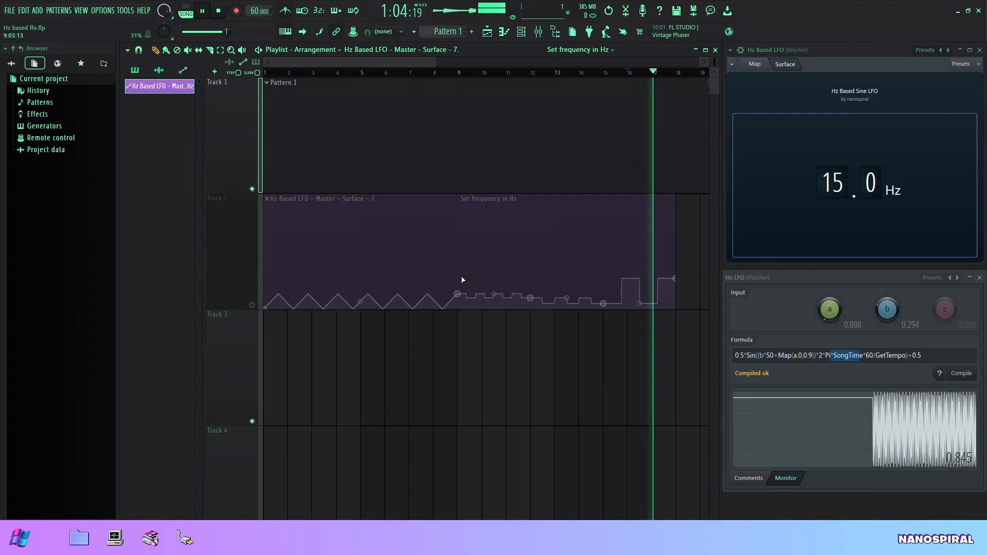
left_click(205, 11)
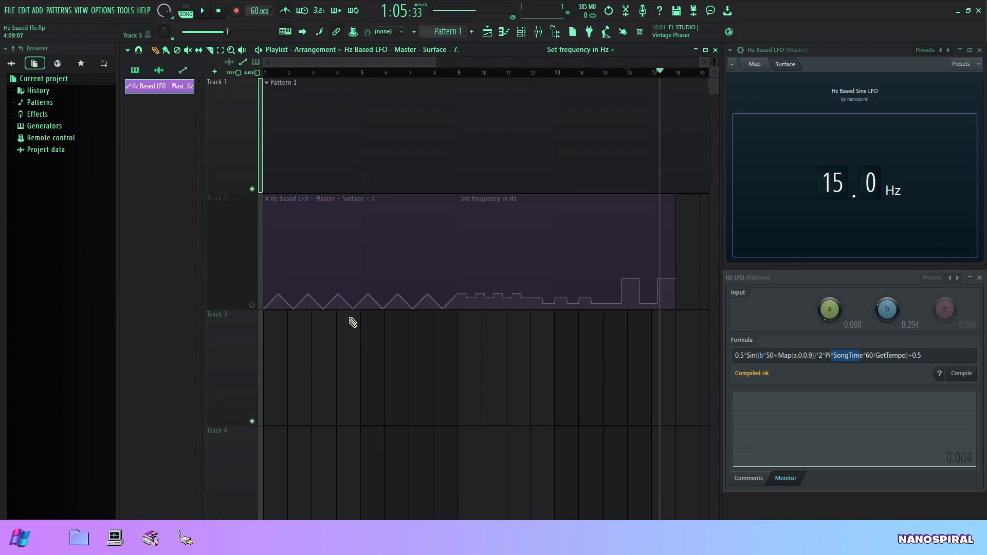
left_click(252, 305)
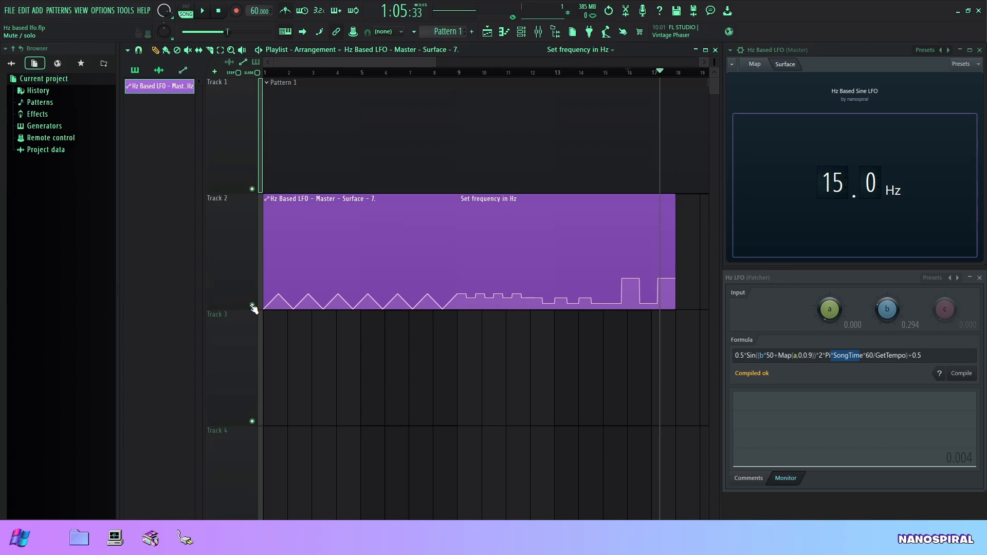
- Edit the b*50 phase term of 0.5*Sin(2*PI*SongTime*60/GetTempo+b*50)+0.5 and replay the automation from the start
left_click_drag(771, 354, 758, 354)
left_click(763, 355)
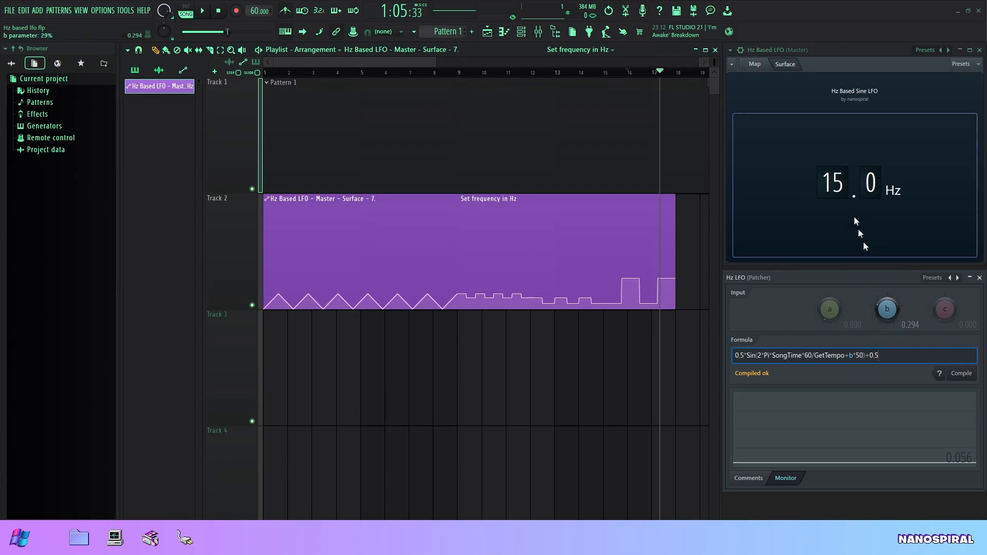
key("space")
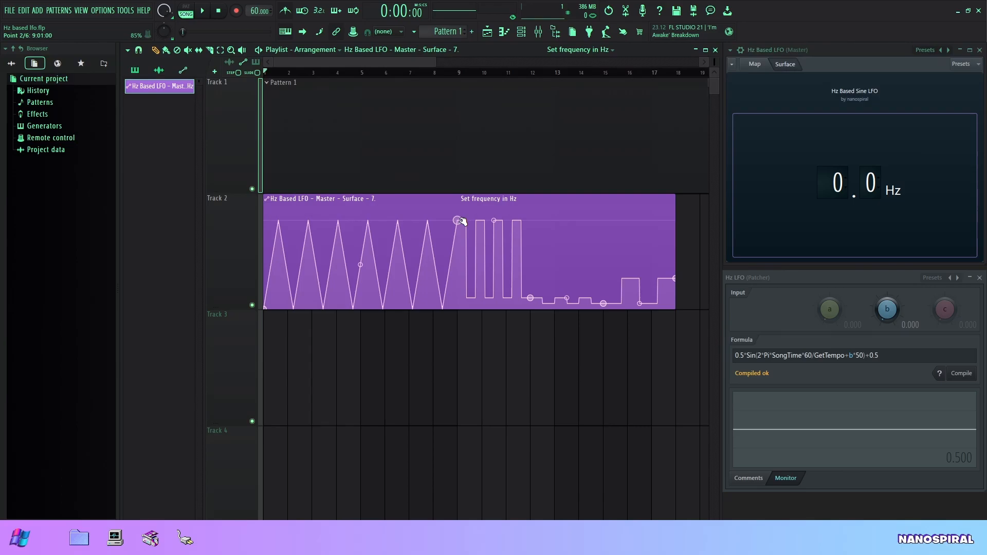
left_click(202, 11)
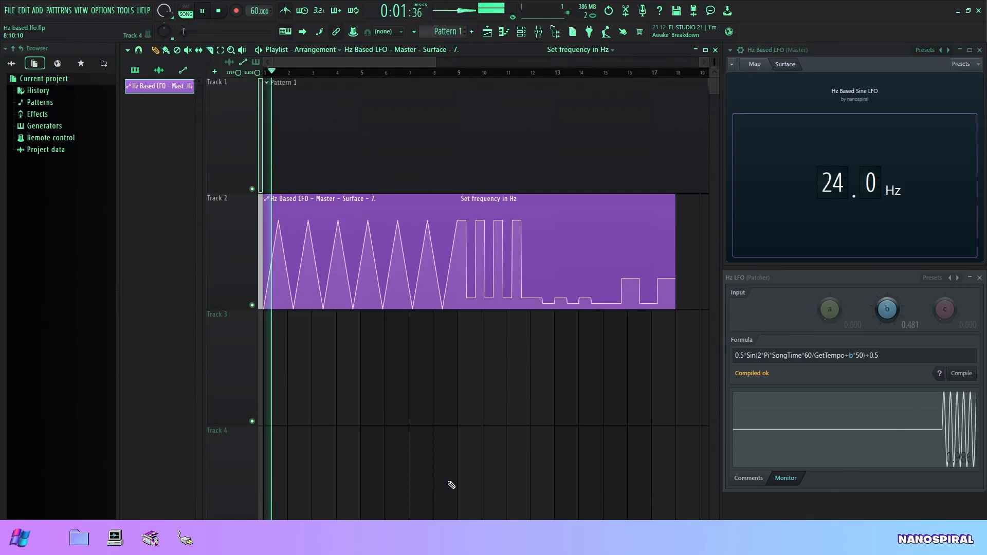